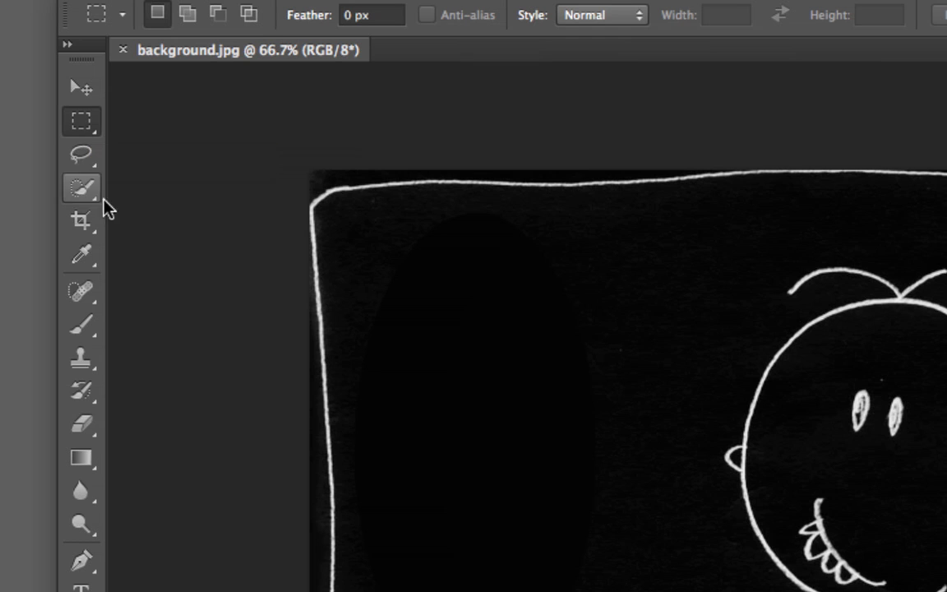
click(80, 153)
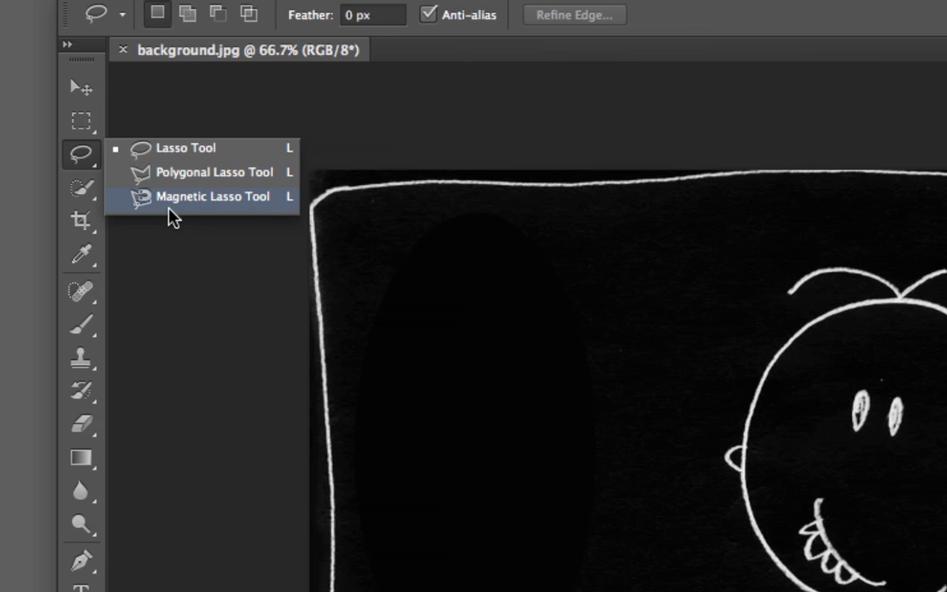
click(80, 162)
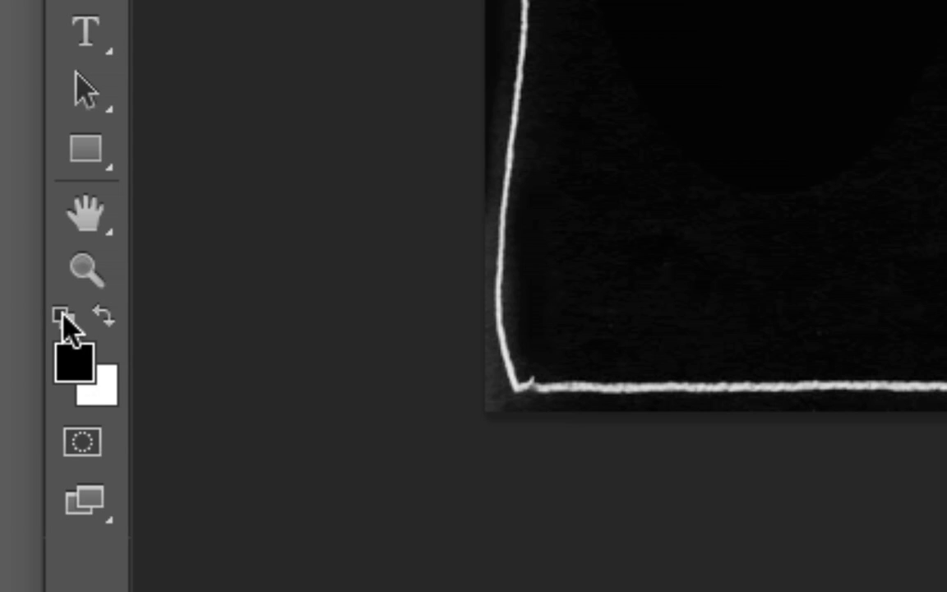
click(109, 322)
click(109, 322)
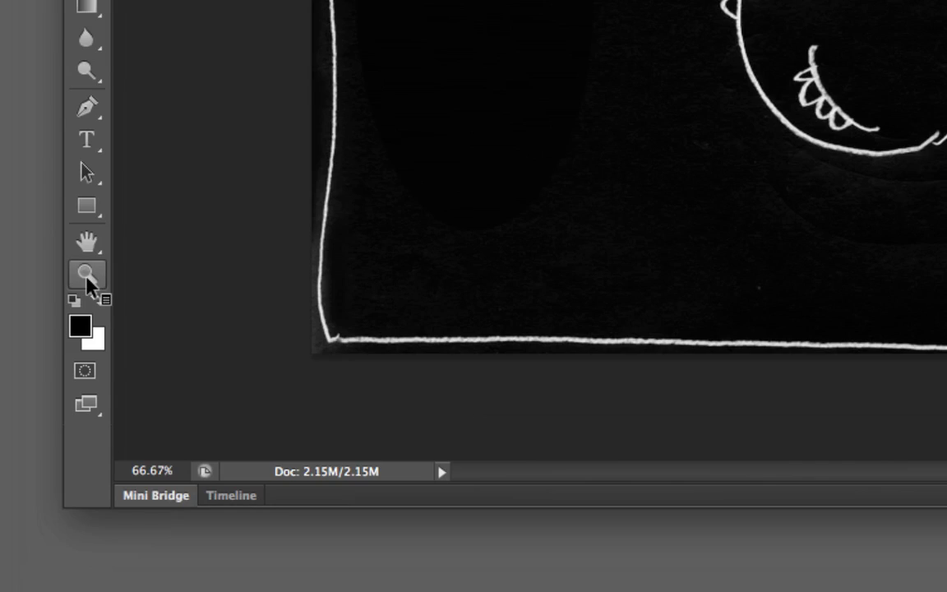
click(88, 309)
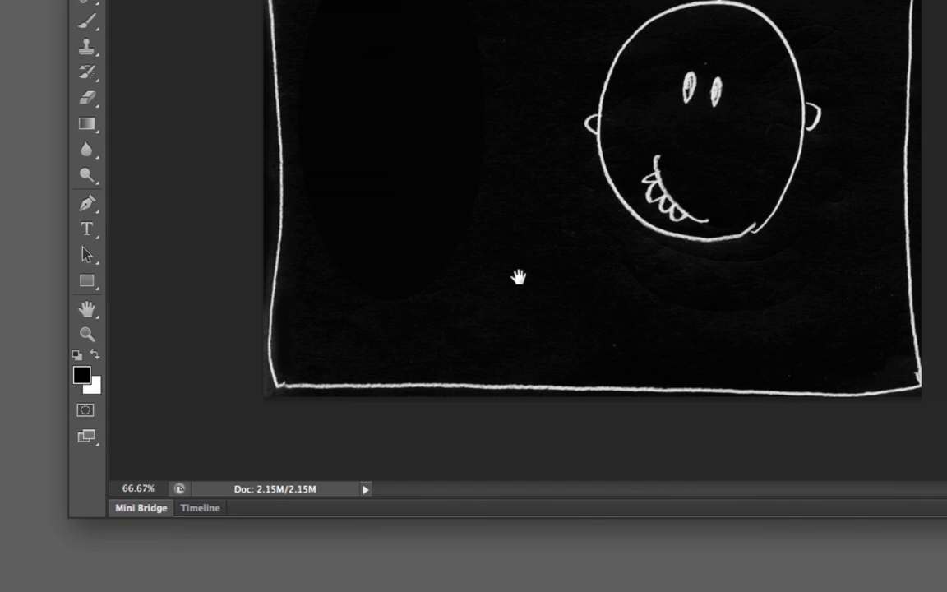
key(l)
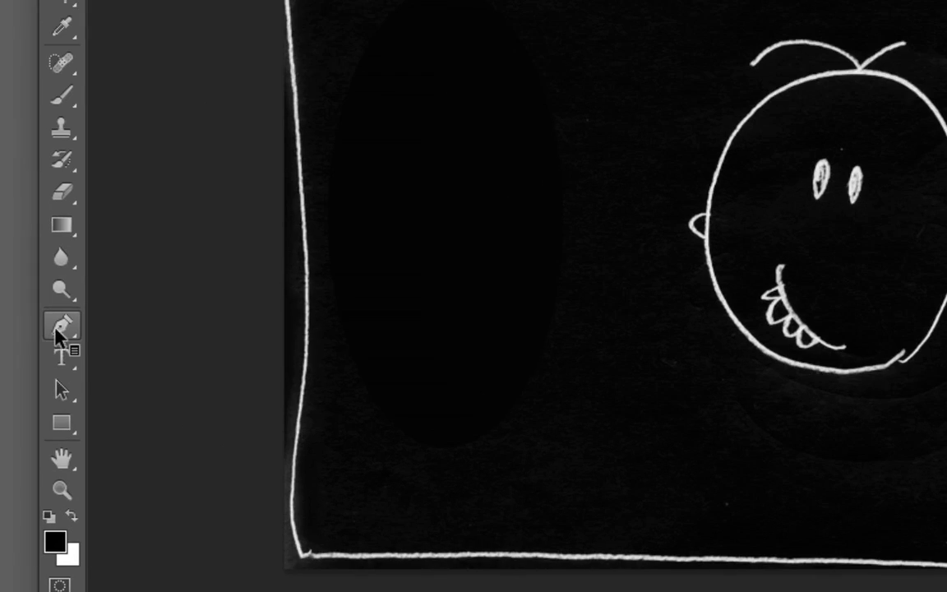
click(57, 332)
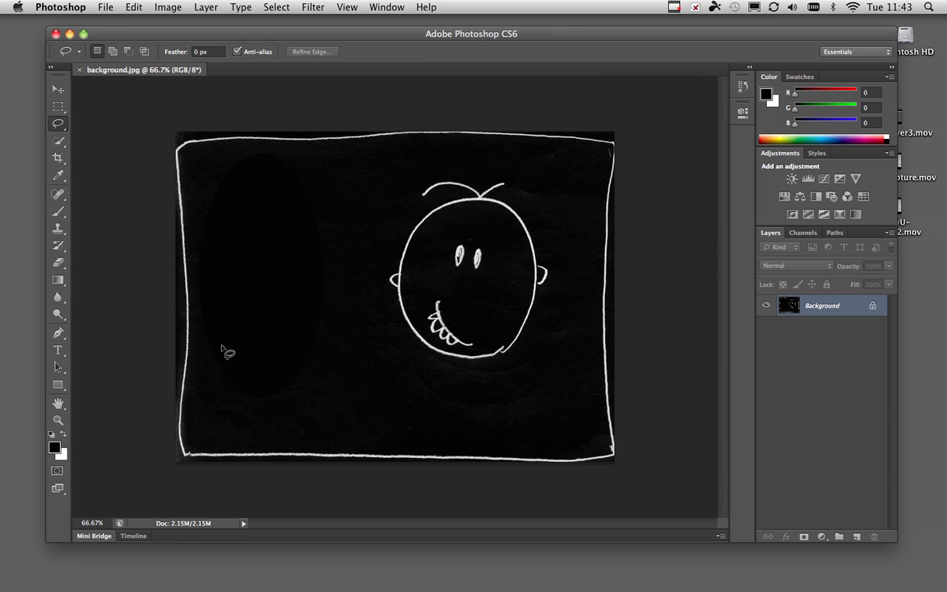
click(58, 88)
key(m)
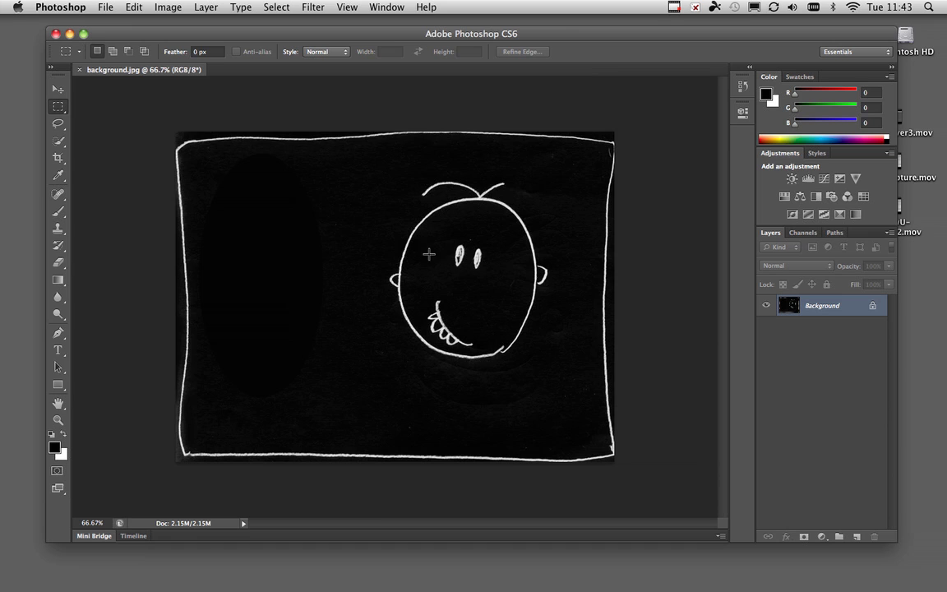
- Make white the foreground colour, select the cartoon face with an elliptical marquee and copy it to a new layer
click(57, 111)
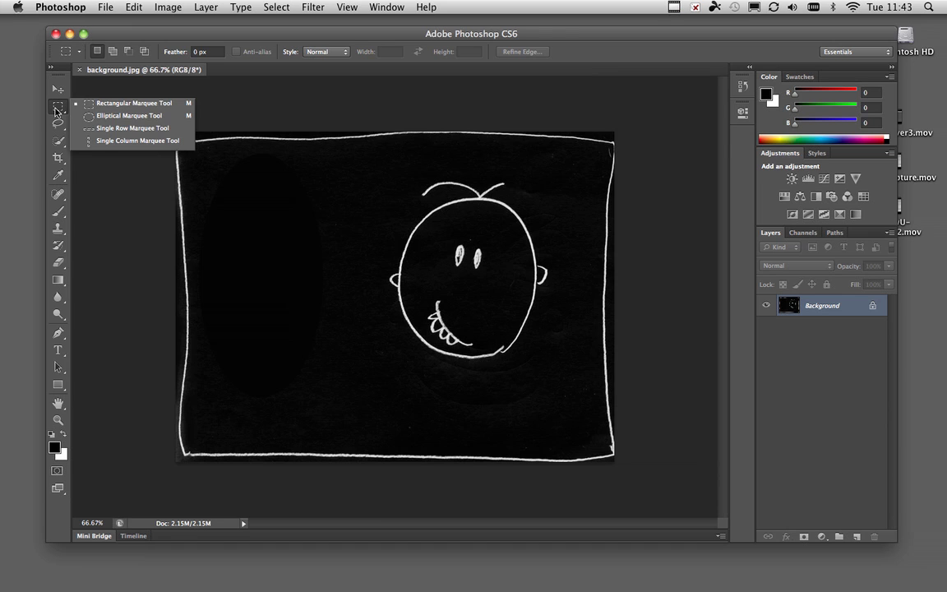
click(95, 120)
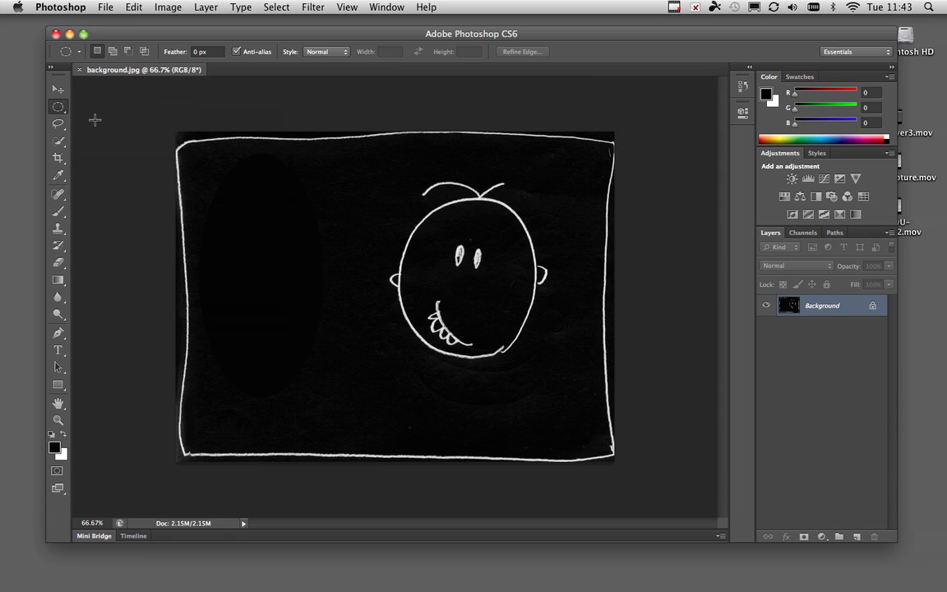
key(x)
drag(358, 165, 569, 401)
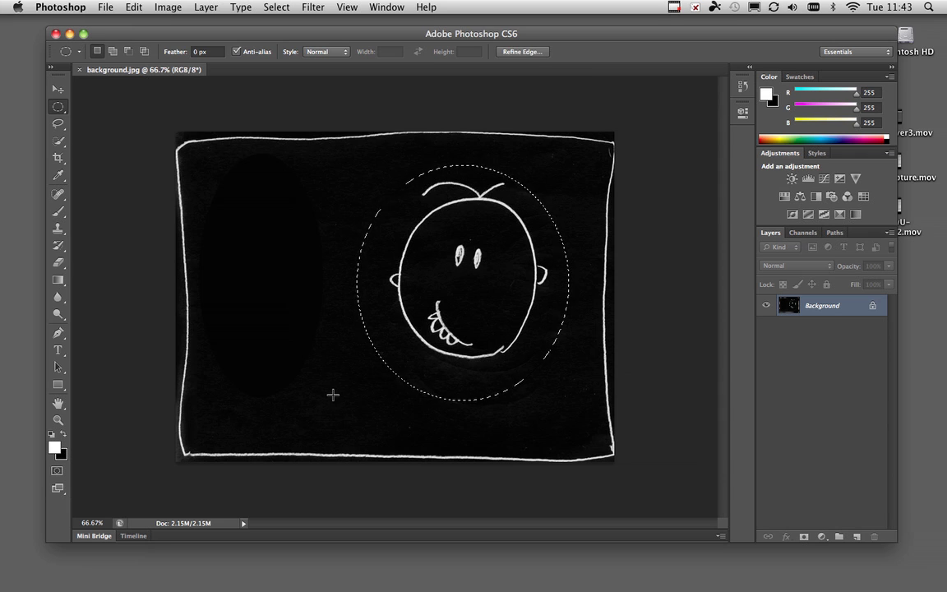
key(v)
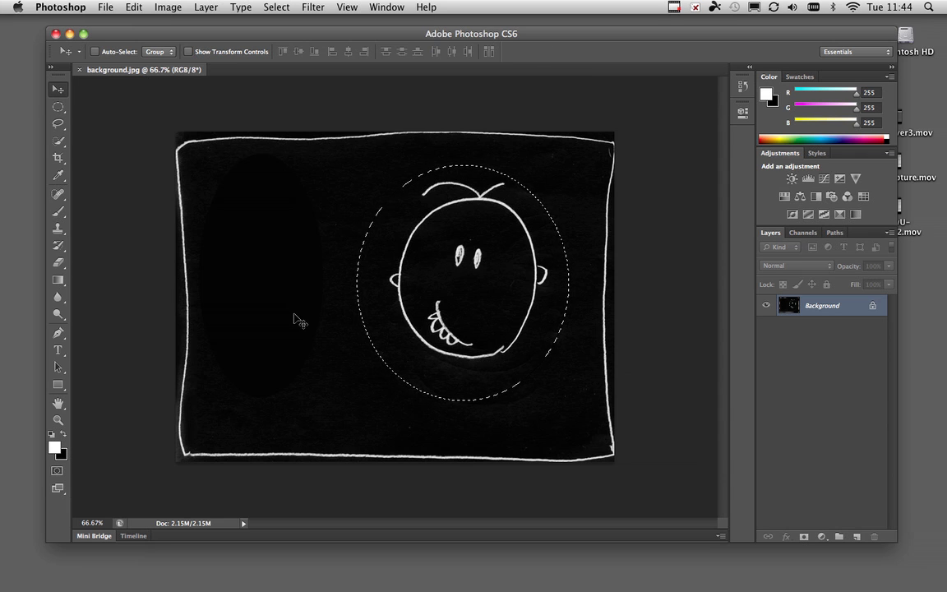
key(super+j)
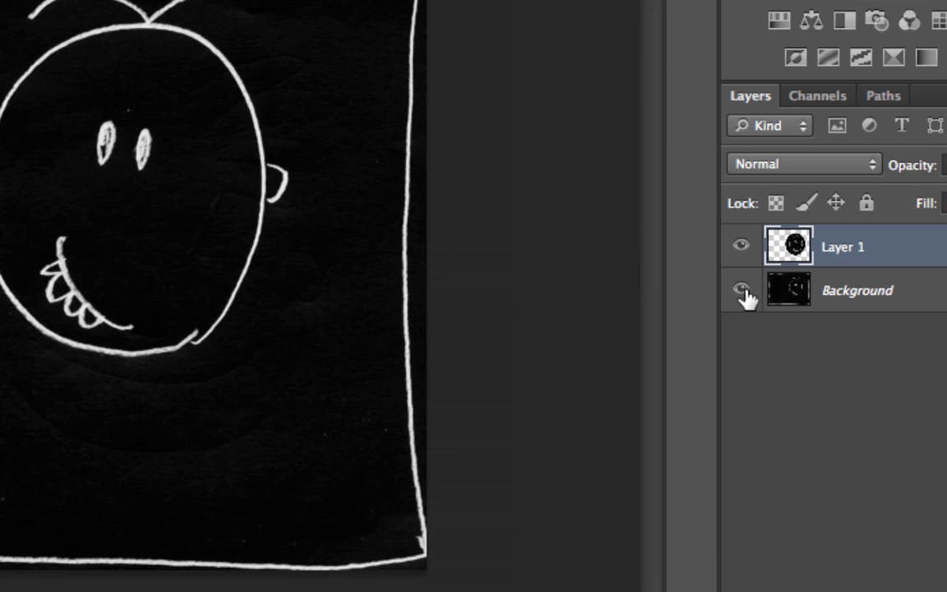
- Hide Background to inspect the copied face on its own, and switch visibility so only Background is shown and Layer 1 is hidden
click(743, 291)
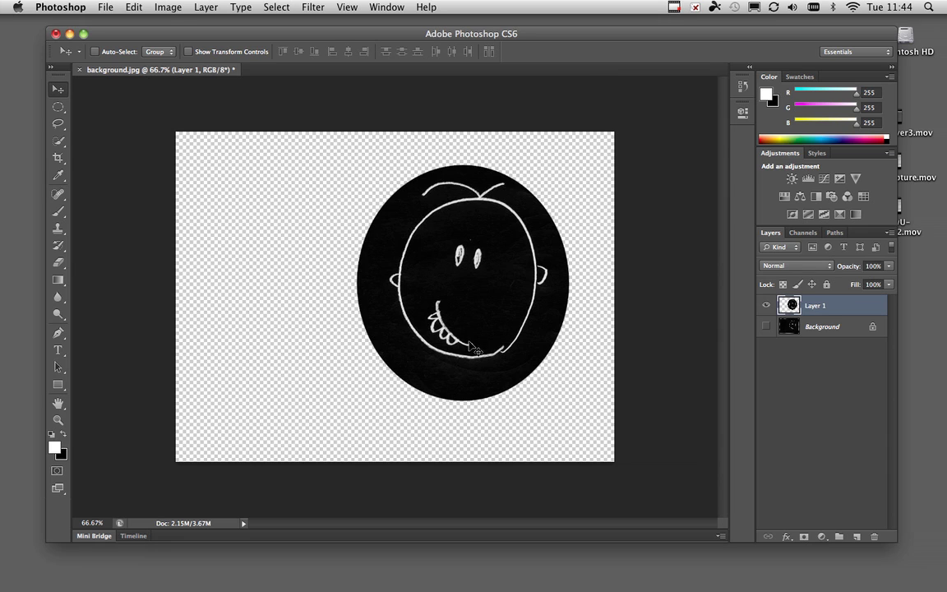
click(766, 306)
click(766, 328)
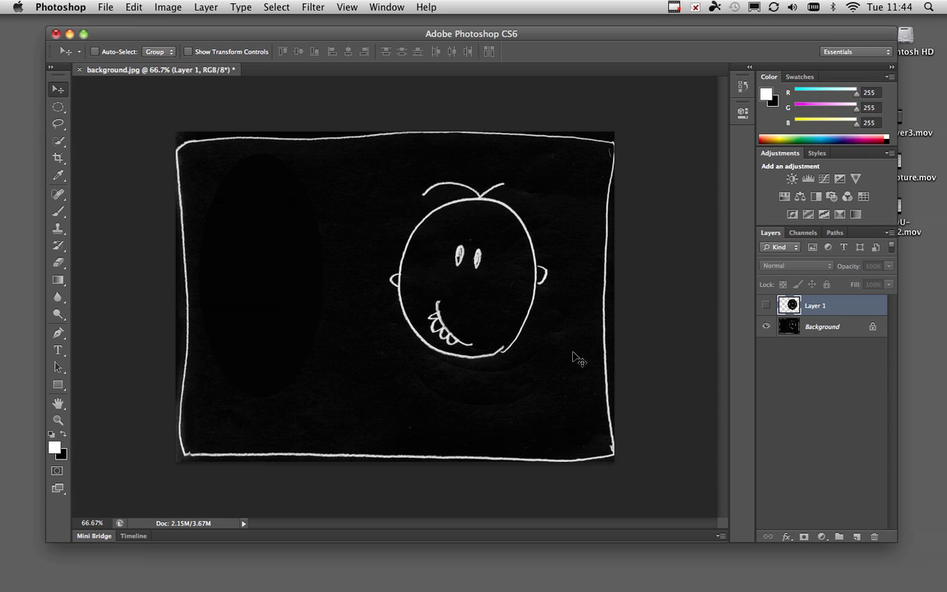
- Draw an elliptical selection around the face and clear it to black on the Background layer
key(m)
drag(350, 170, 573, 389)
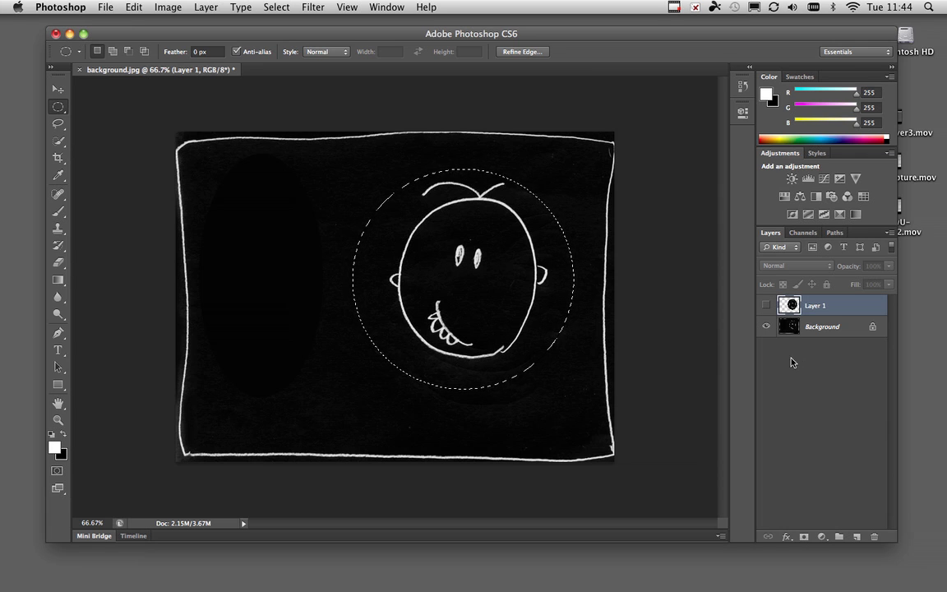
click(827, 327)
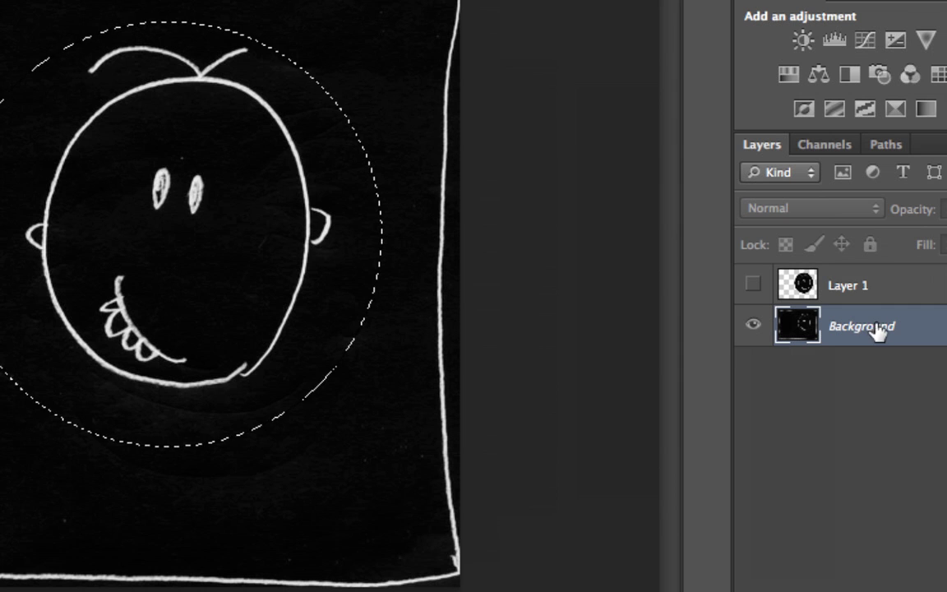
click(829, 306)
click(814, 327)
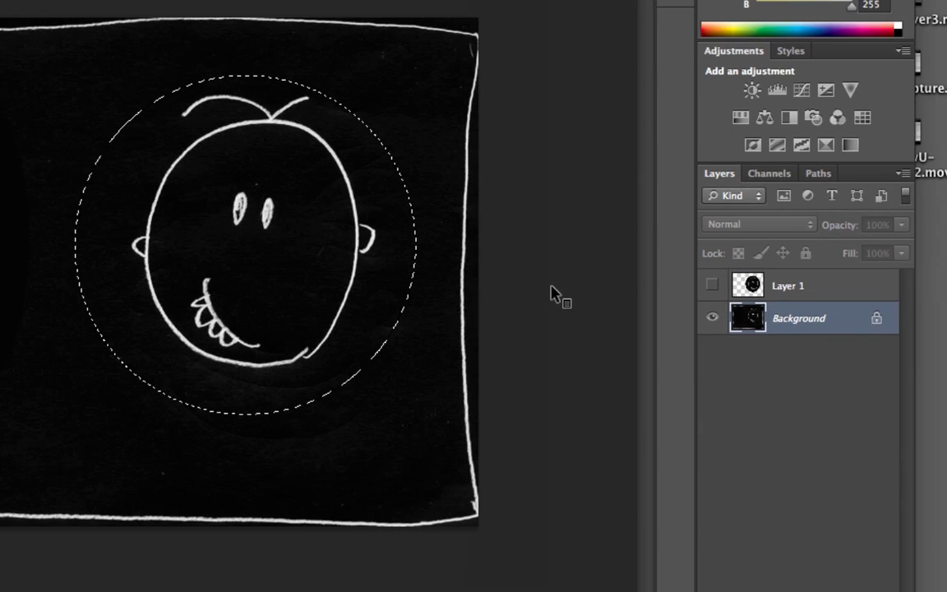
key(BackSpace)
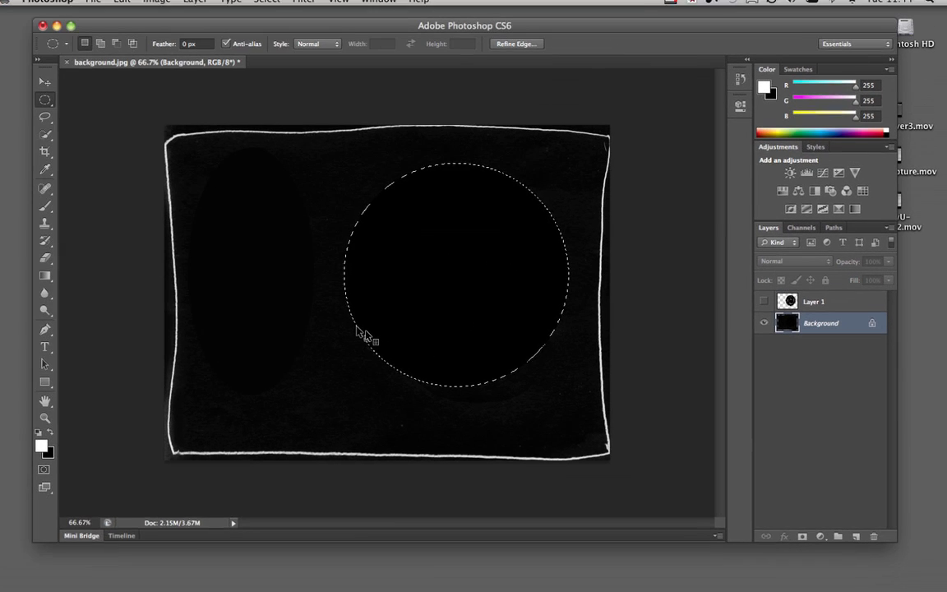
- Fill the selected circle on Background with white, clear it back to black and deselect
key(alt+BackSpace)
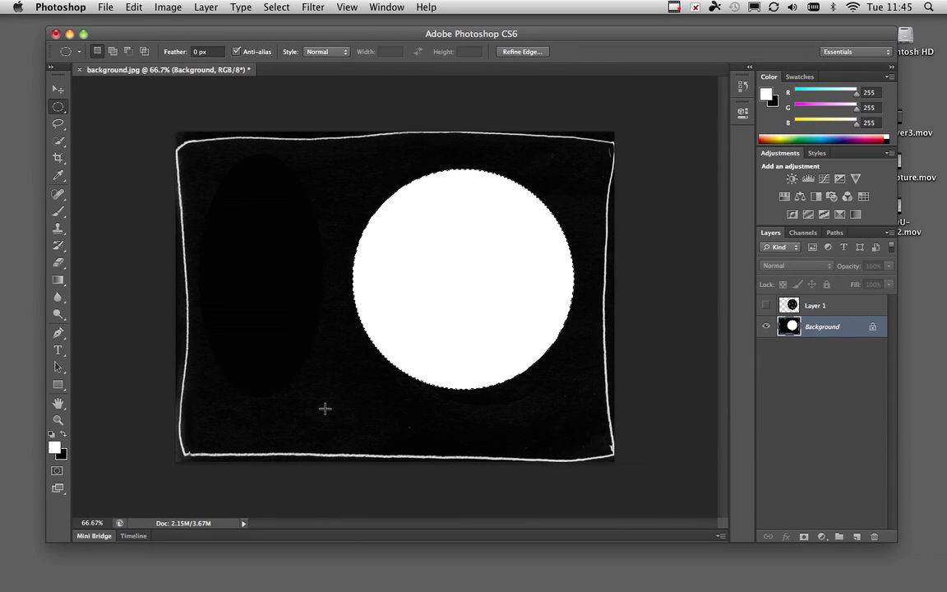
key(BackSpace)
click(325, 415)
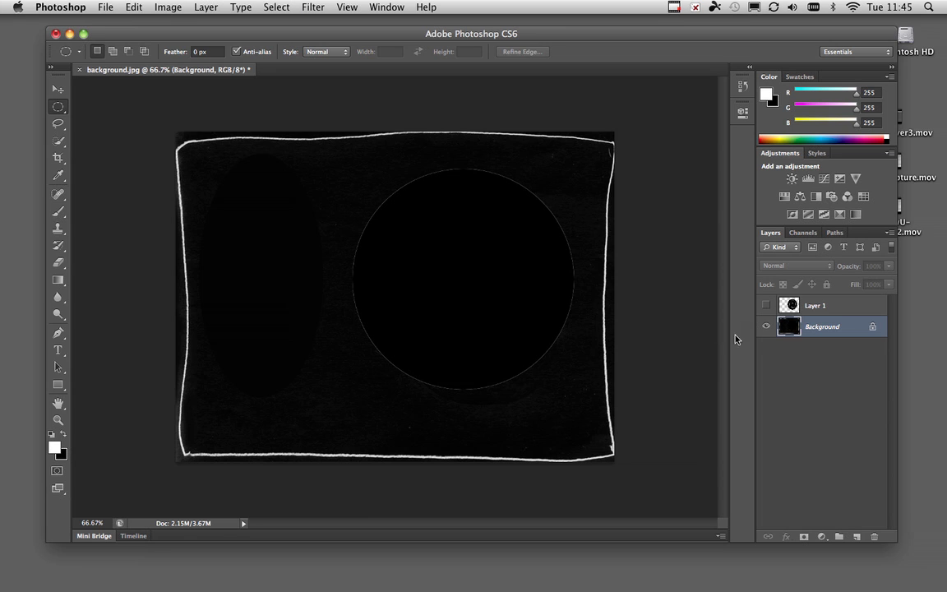
- Select a slightly larger ellipse enclosing the faint ring on Background, clear it to black and deselect
drag(308, 158, 590, 411)
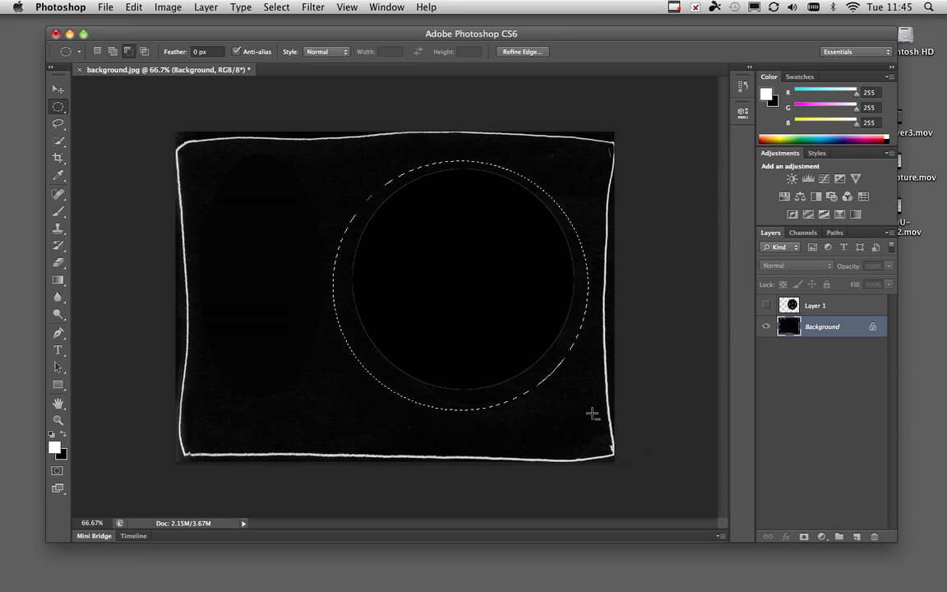
key(BackSpace)
click(590, 413)
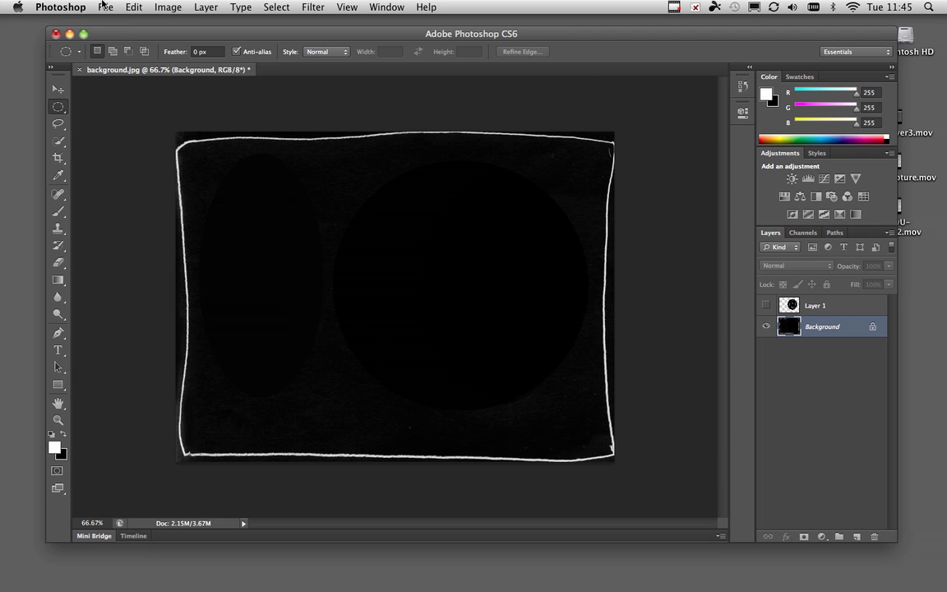
- Open Save for Web for the image and compare the original with the optimized version in the 2-Up view
drag(117, 36, 116, 37)
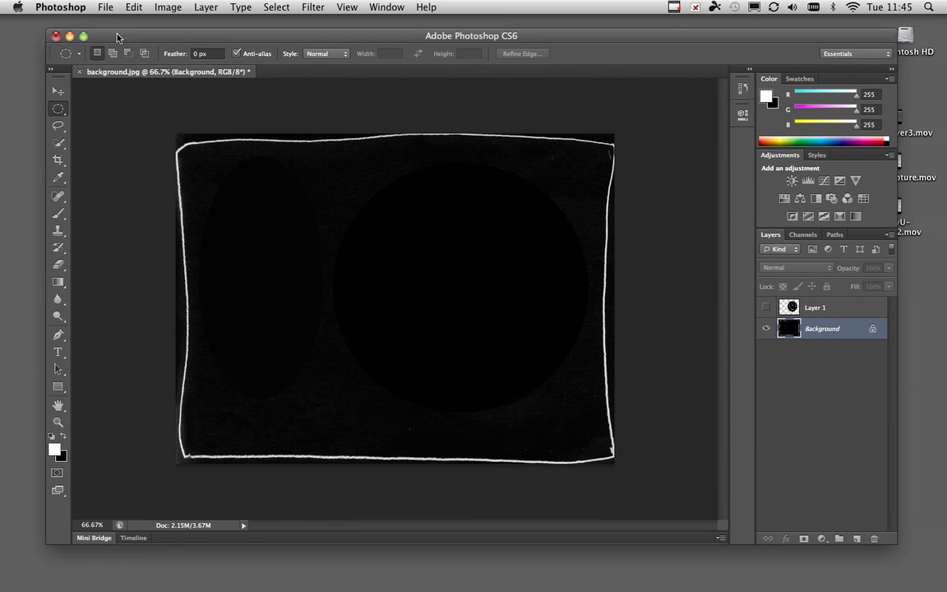
click(106, 26)
click(136, 192)
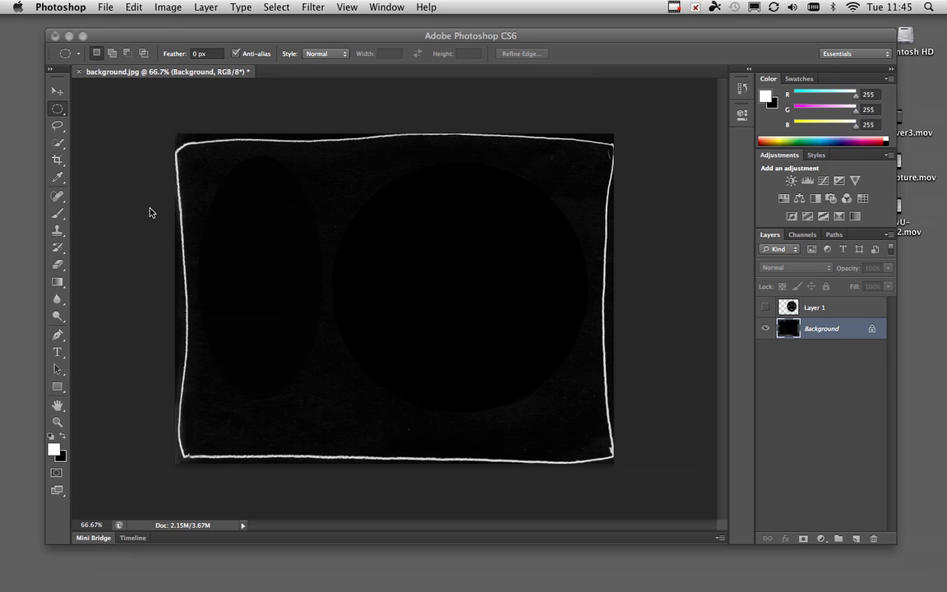
click(105, 8)
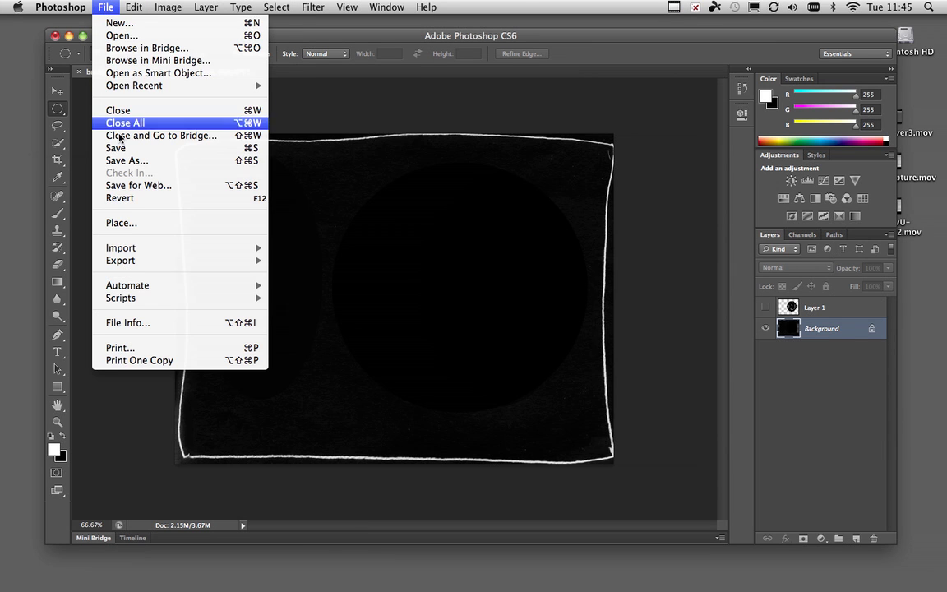
click(129, 186)
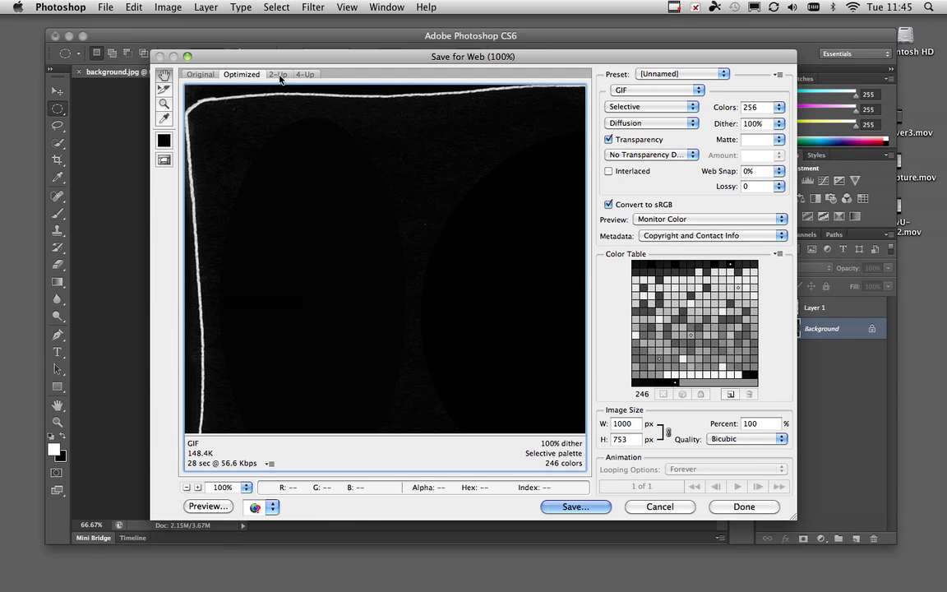
click(279, 75)
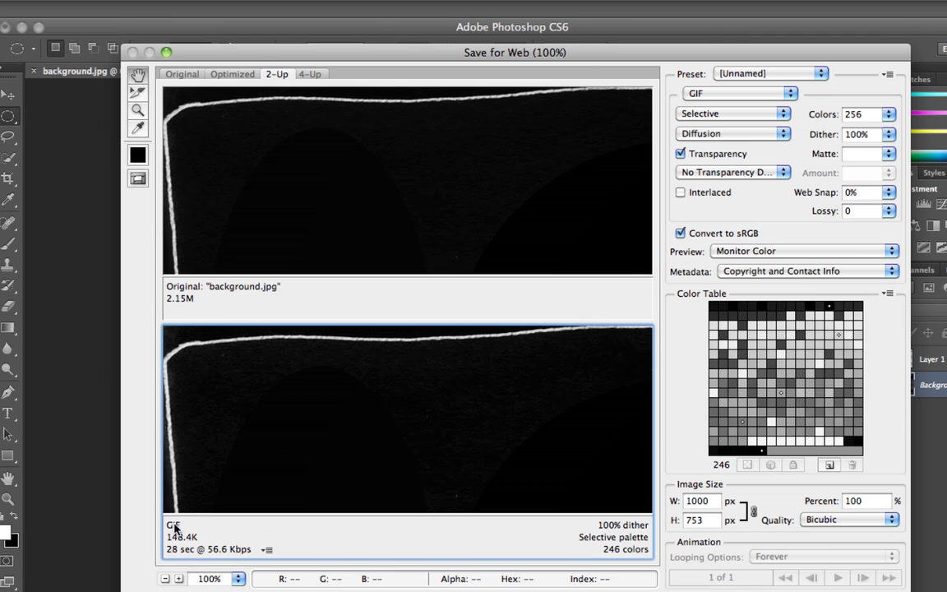
- Set the web export to JPEG with quality 53, and open and cancel the save dialog for background.jpg
click(697, 93)
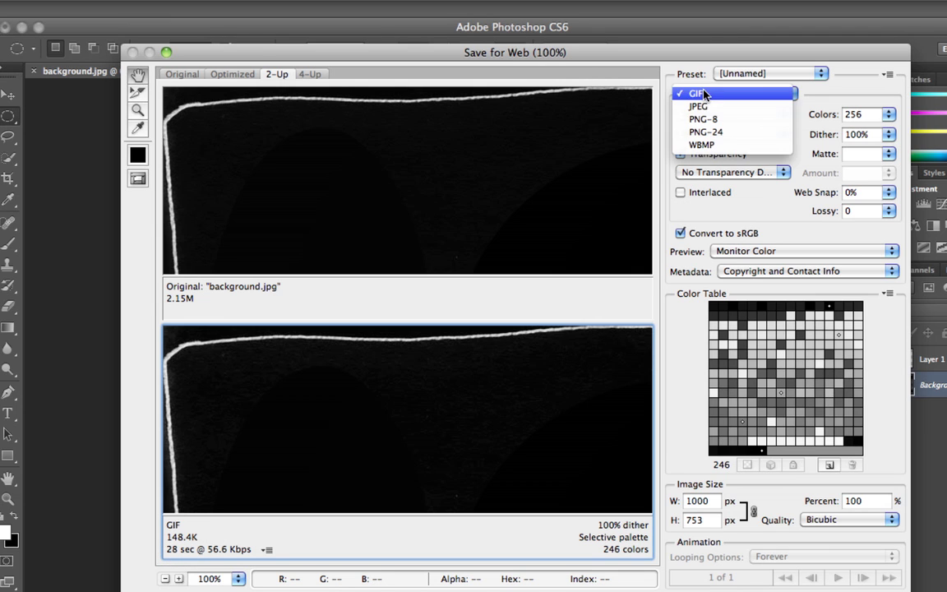
click(707, 107)
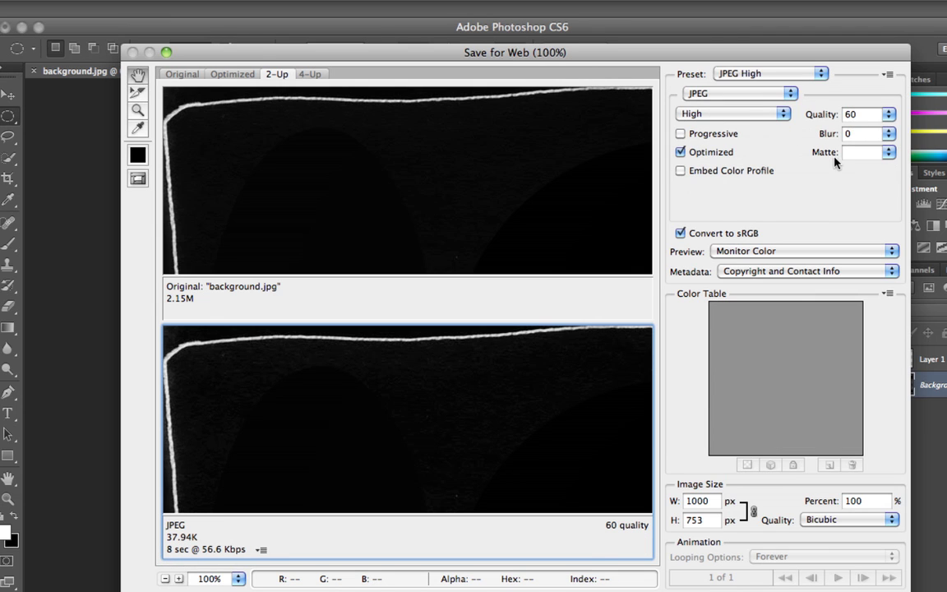
drag(887, 120, 910, 143)
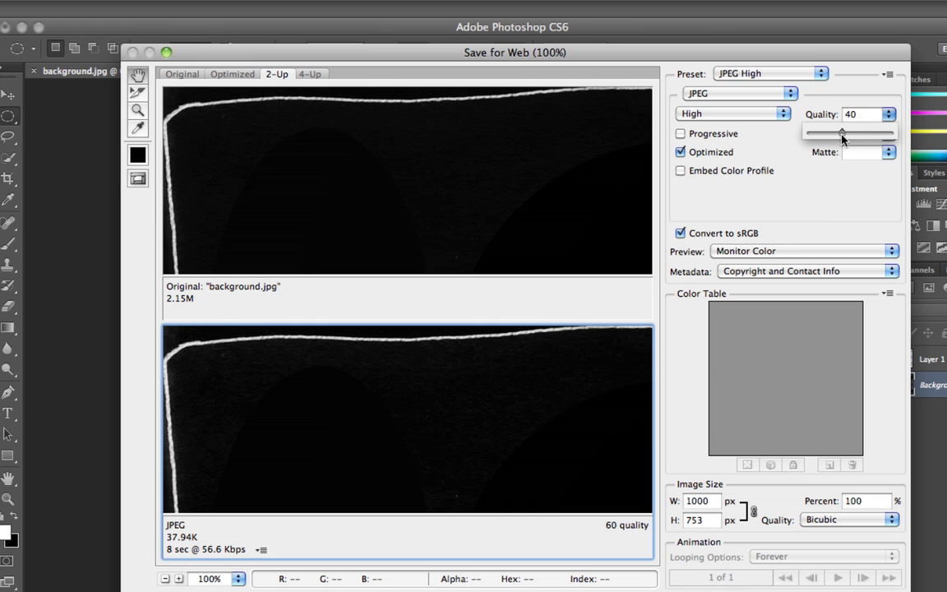
drag(847, 137, 846, 137)
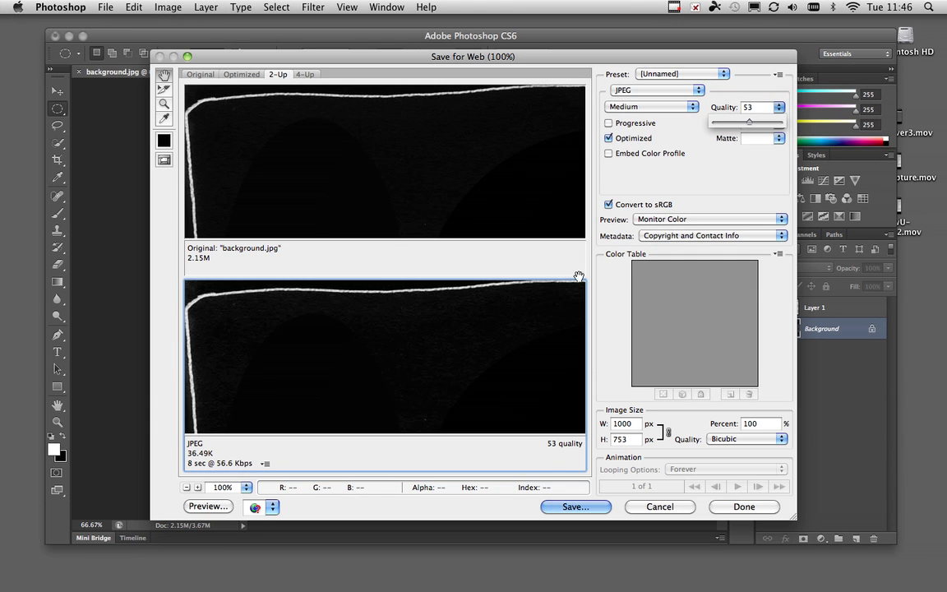
click(560, 508)
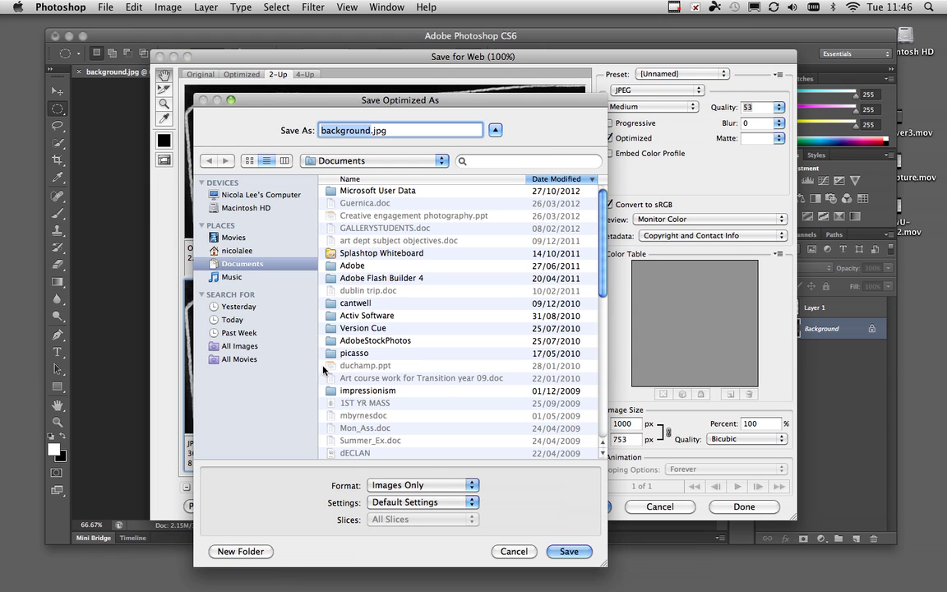
click(510, 552)
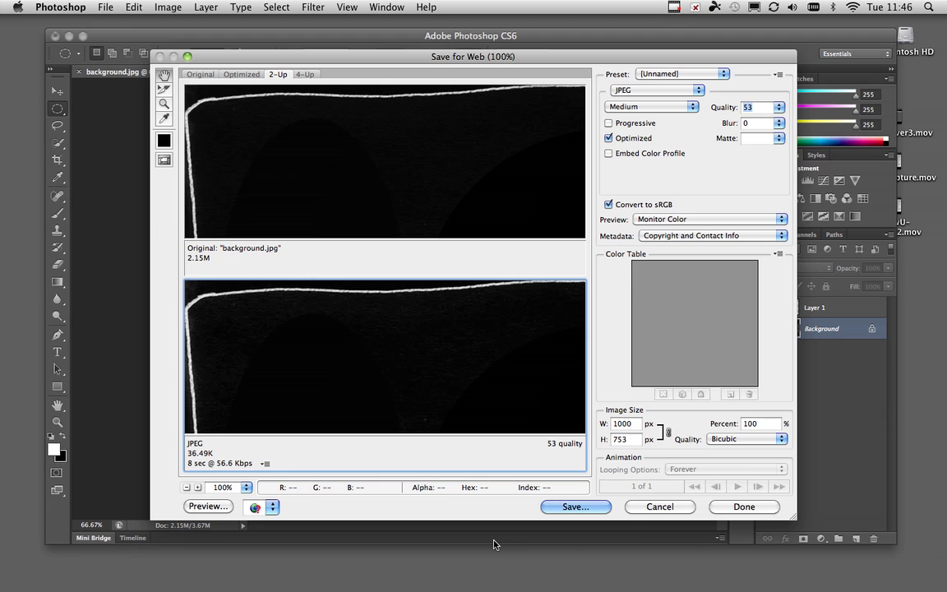